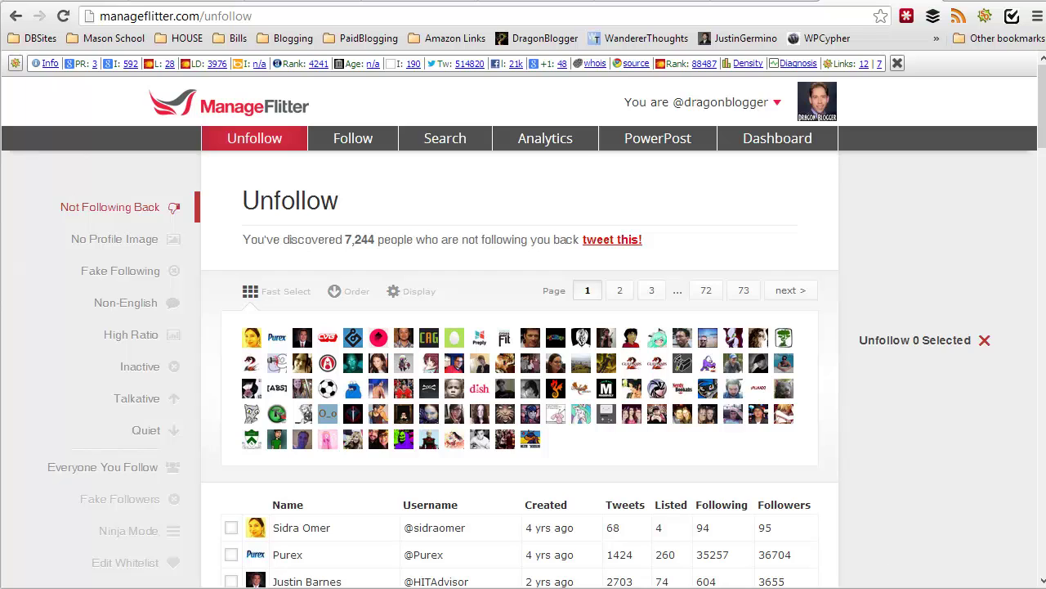
# Step: Filter the Unfollow list to inactive accounts and look over the resulting entries
pyautogui.click(140, 366)
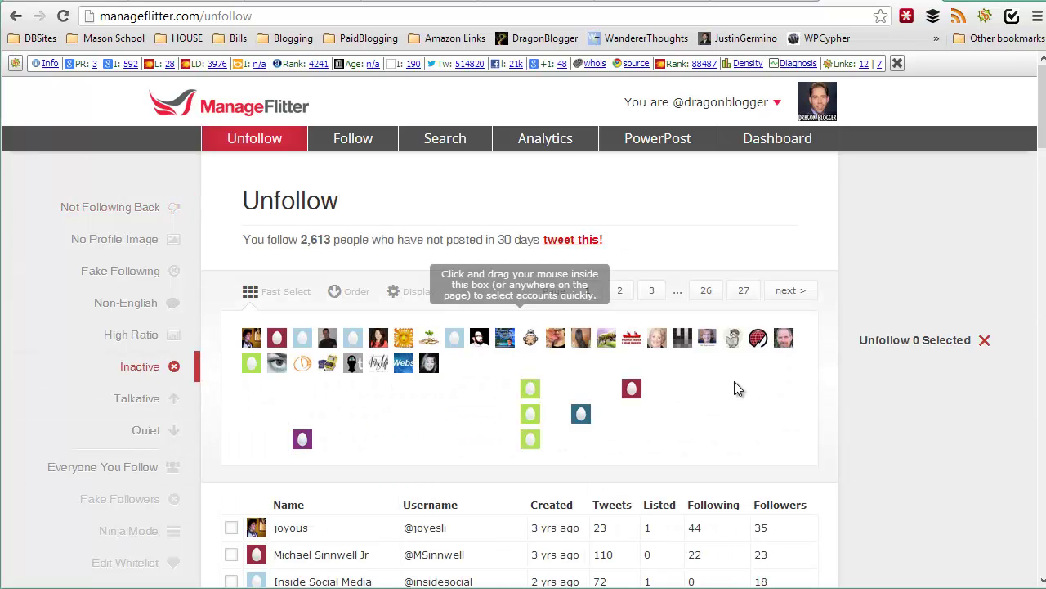
pyautogui.scroll(-3, 732, 381)
pyautogui.scroll(2, 728, 385)
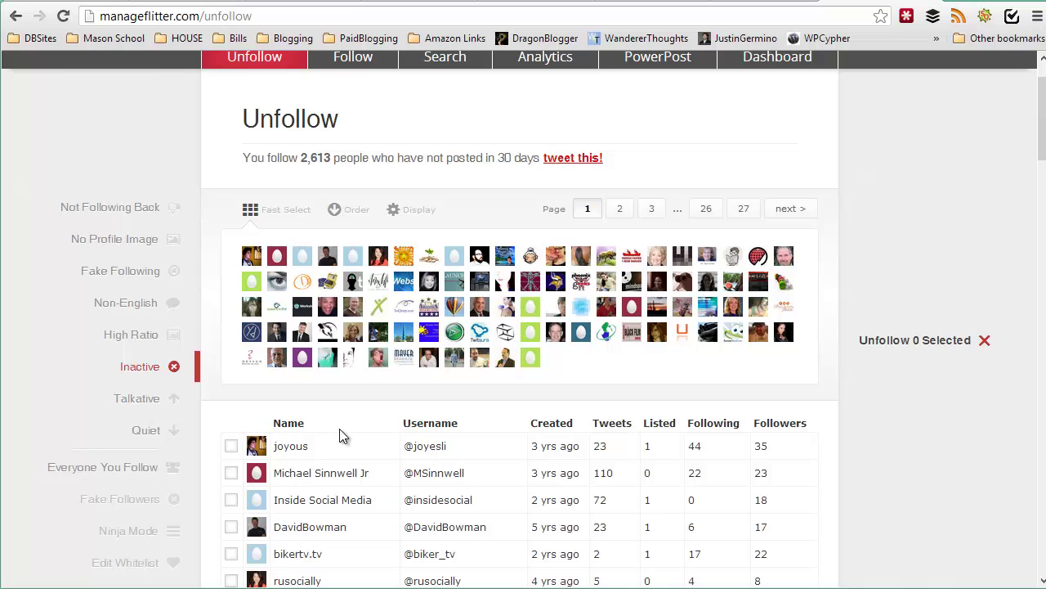
pyautogui.scroll(1, 358, 456)
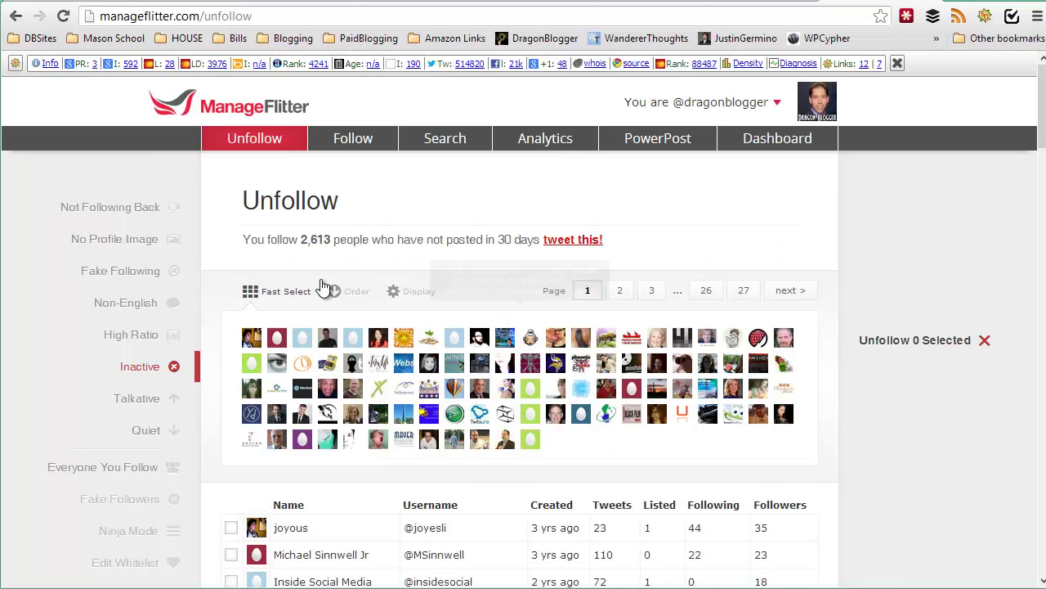
# Step: Set the display density to the largest, most detailed layout and browse the inactive accounts with their latest tweets
pyautogui.click(404, 296)
pyautogui.click(259, 472)
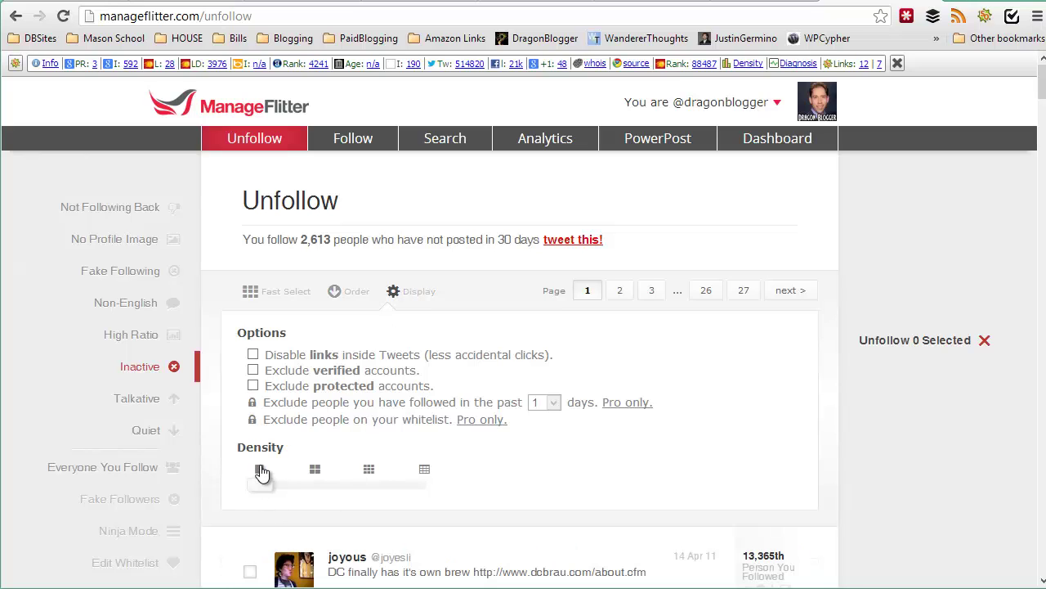
pyautogui.scroll(-3, 262, 473)
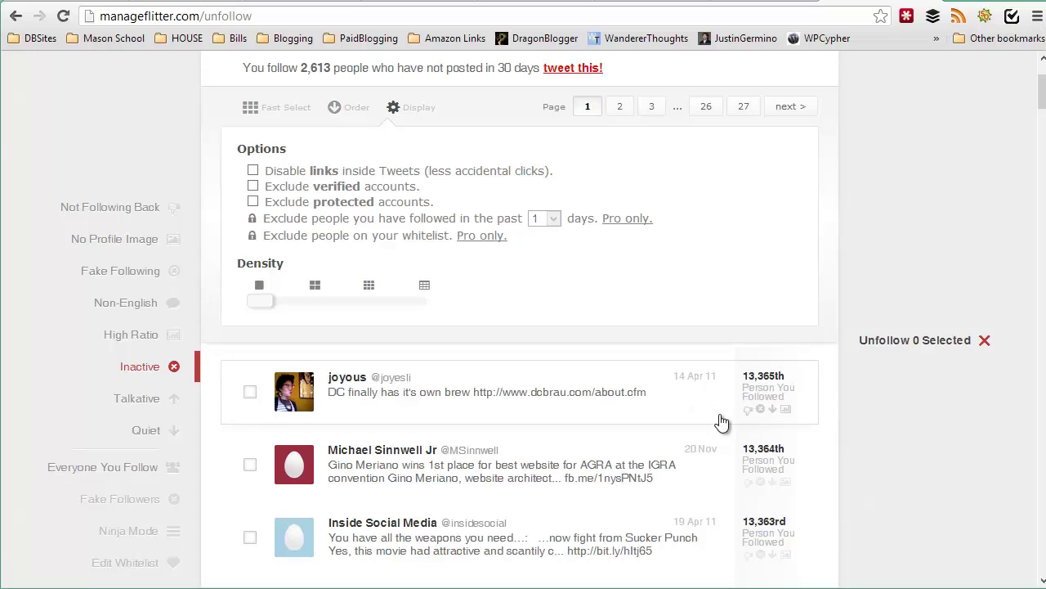
pyautogui.moveTo(720, 405)
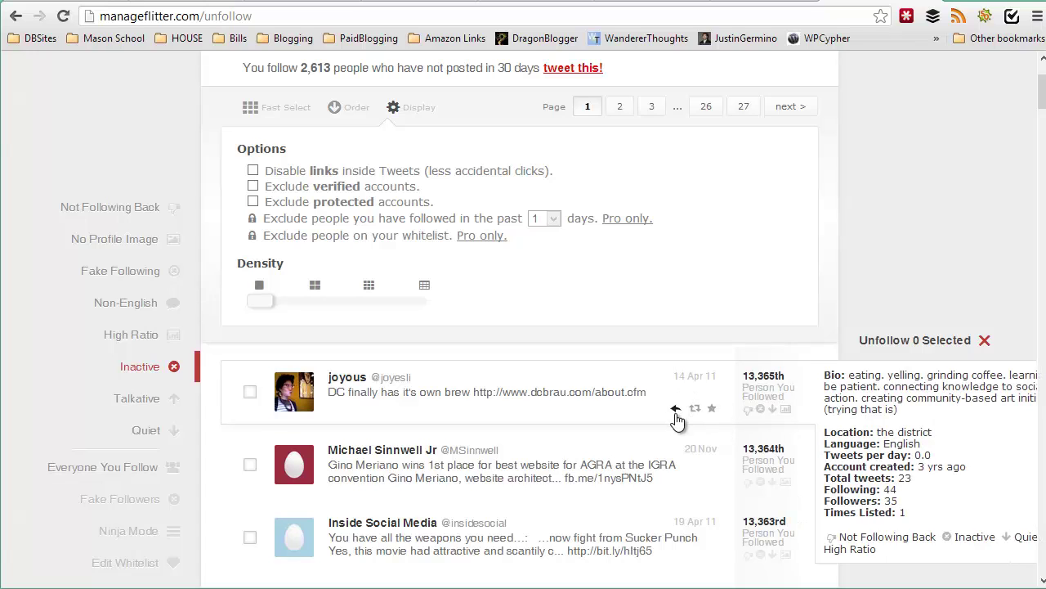
pyautogui.scroll(-5, 766, 409)
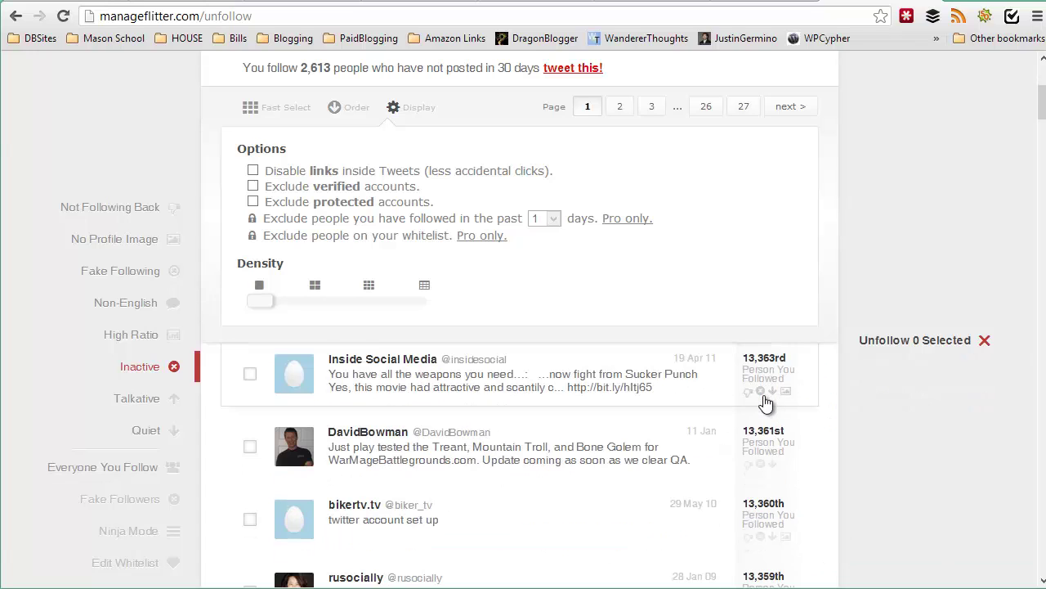
pyautogui.scroll(-9, 758, 488)
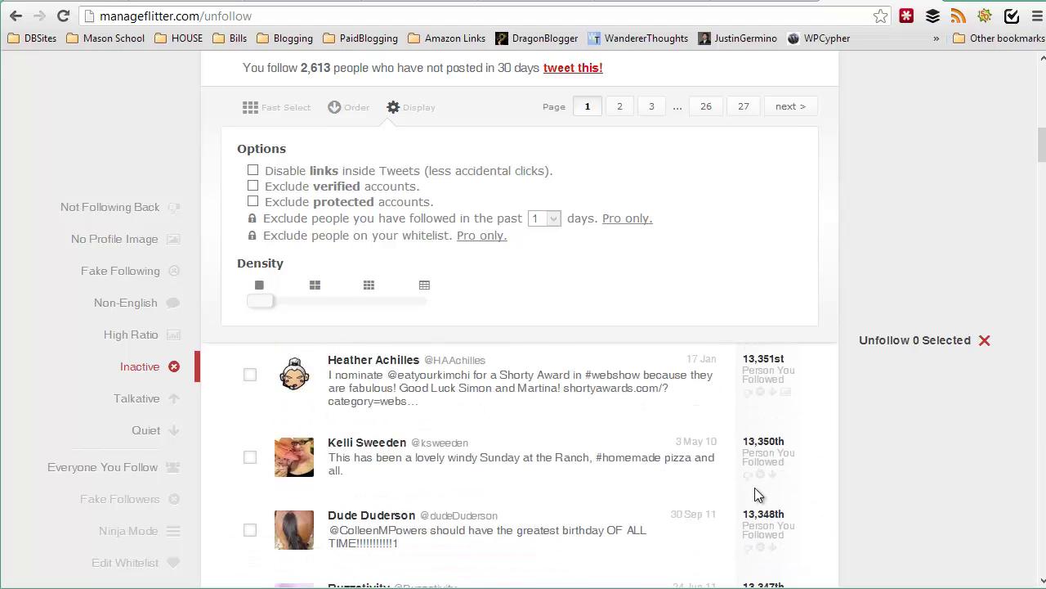
pyautogui.scroll(15, 754, 487)
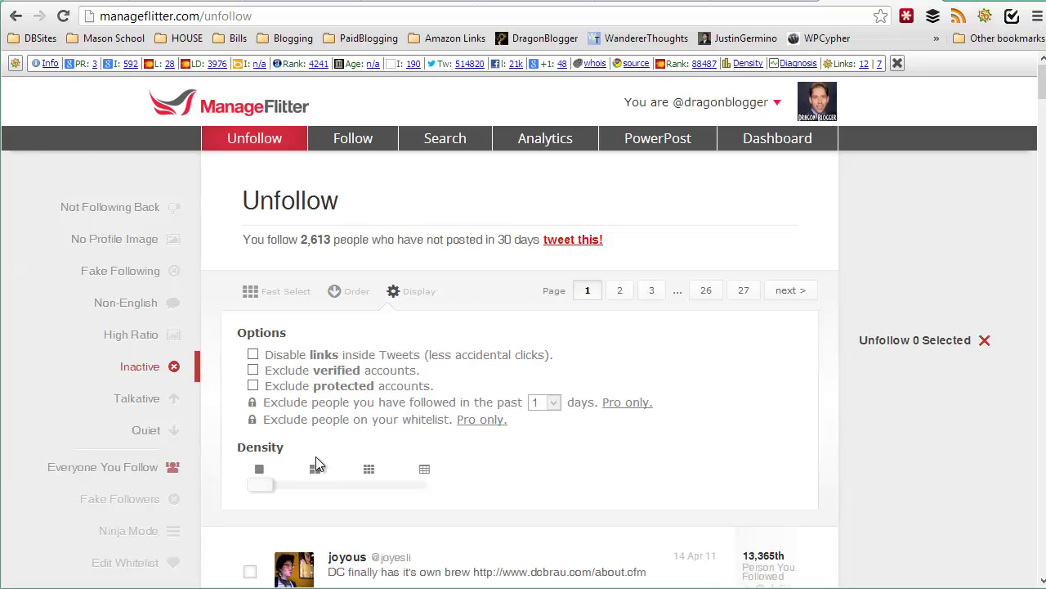
# Step: Try the second density level, then switch the inactive accounts to the compact table layout
pyautogui.click(315, 466)
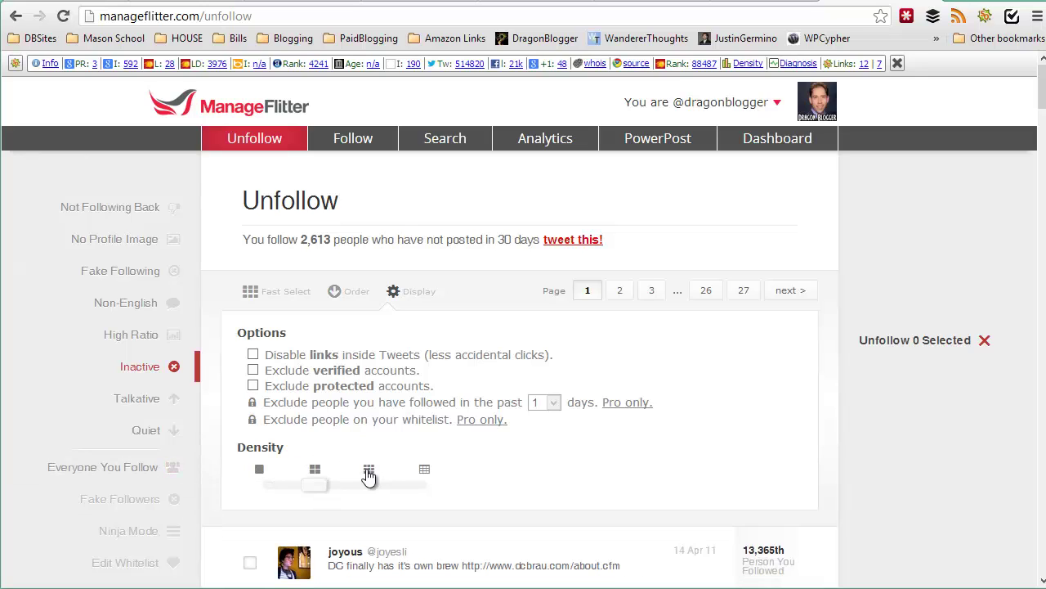
pyautogui.click(424, 479)
pyautogui.scroll(-2, 422, 478)
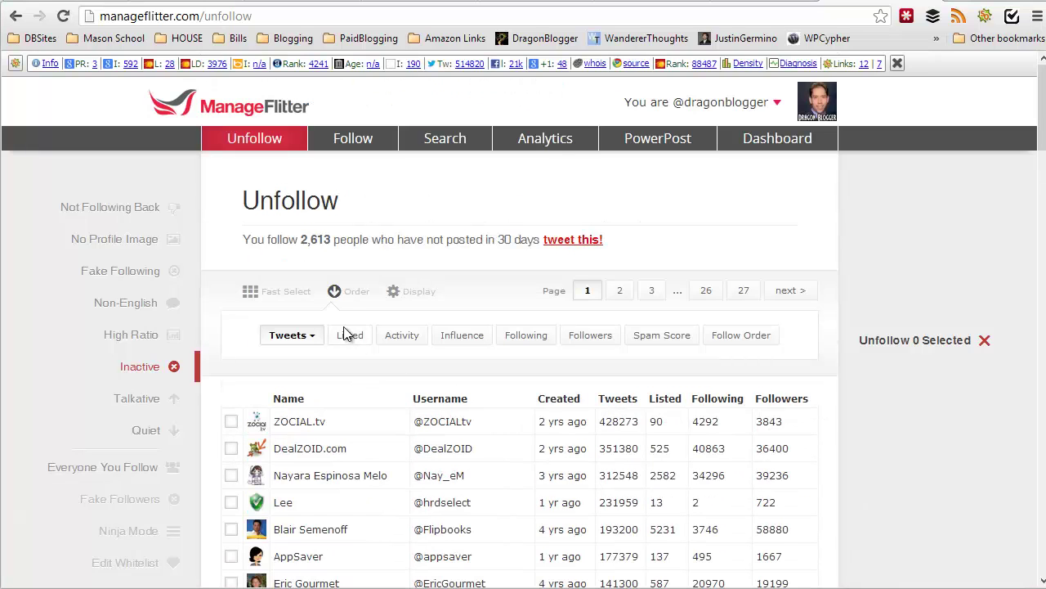
# Step: Order the inactive accounts by Activity and set the display density to the second level
pyautogui.click(398, 336)
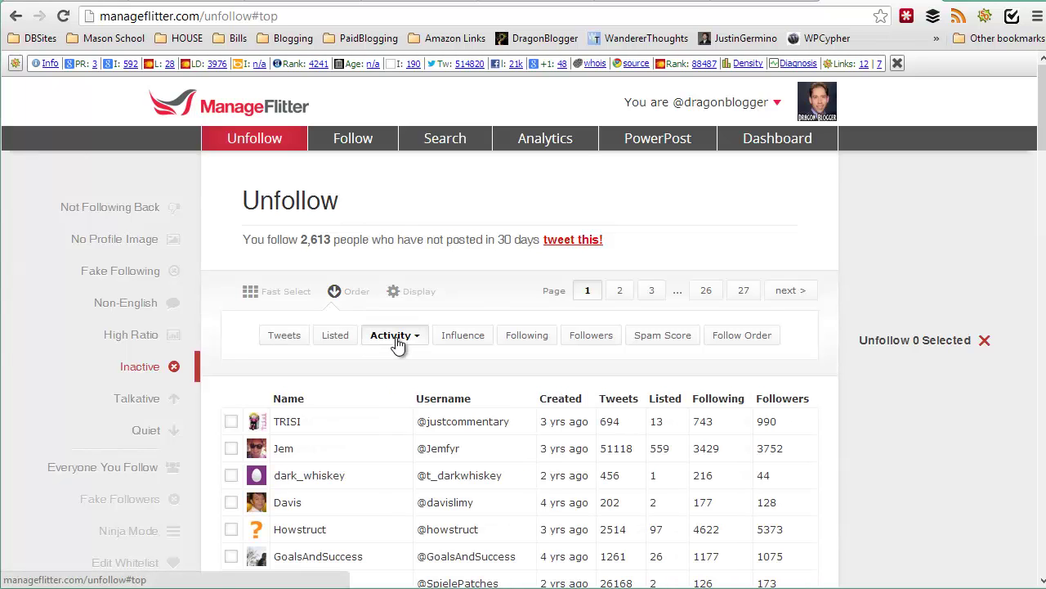
pyautogui.click(398, 291)
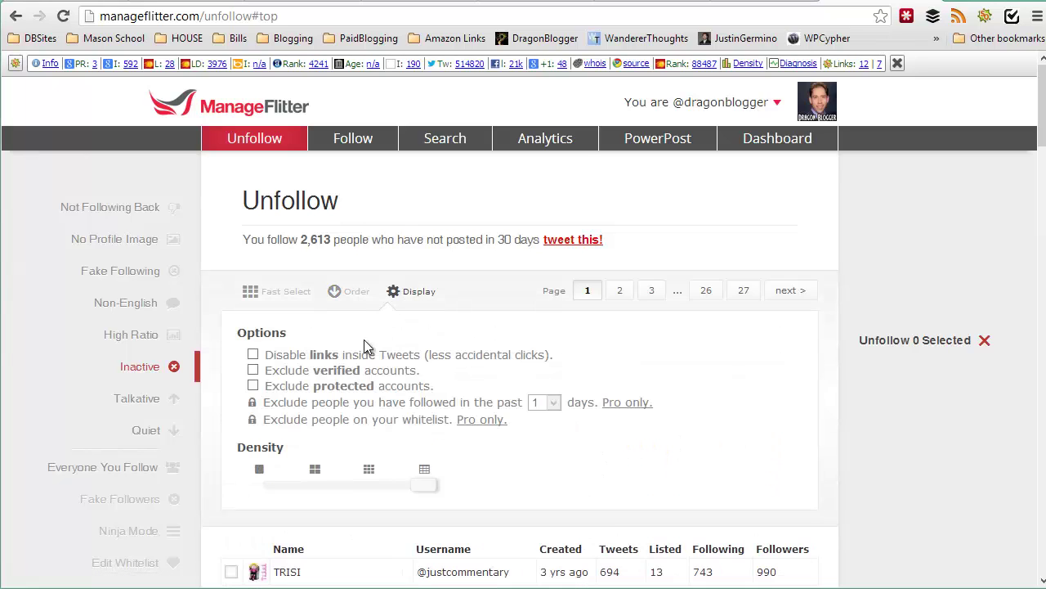
pyautogui.click(314, 468)
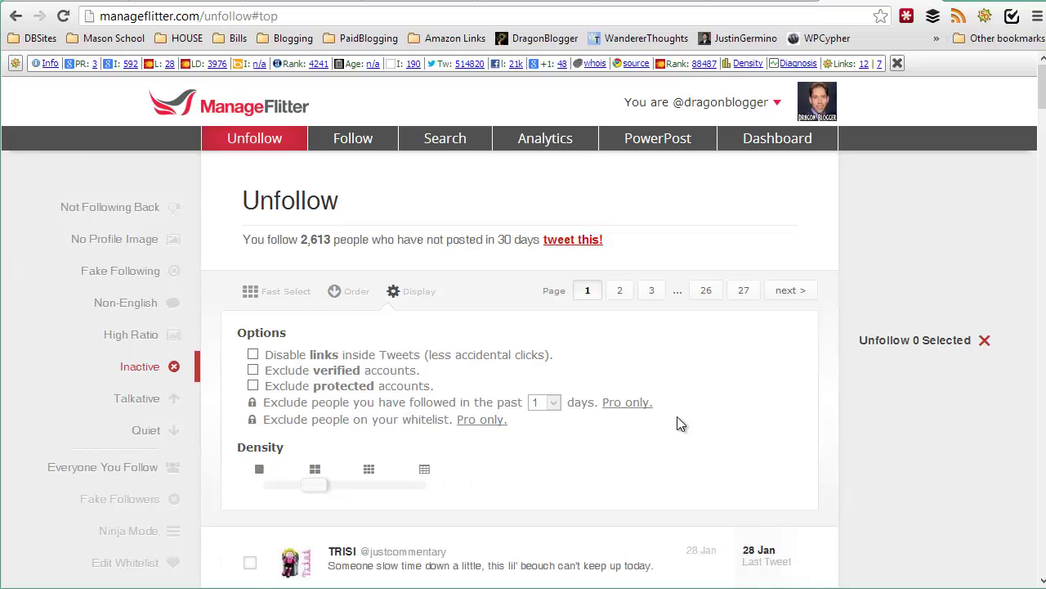
# Step: Examine the last tweet dates and profile details of the inactive accounts in the activity-sorted list
pyautogui.scroll(-2, 654, 414)
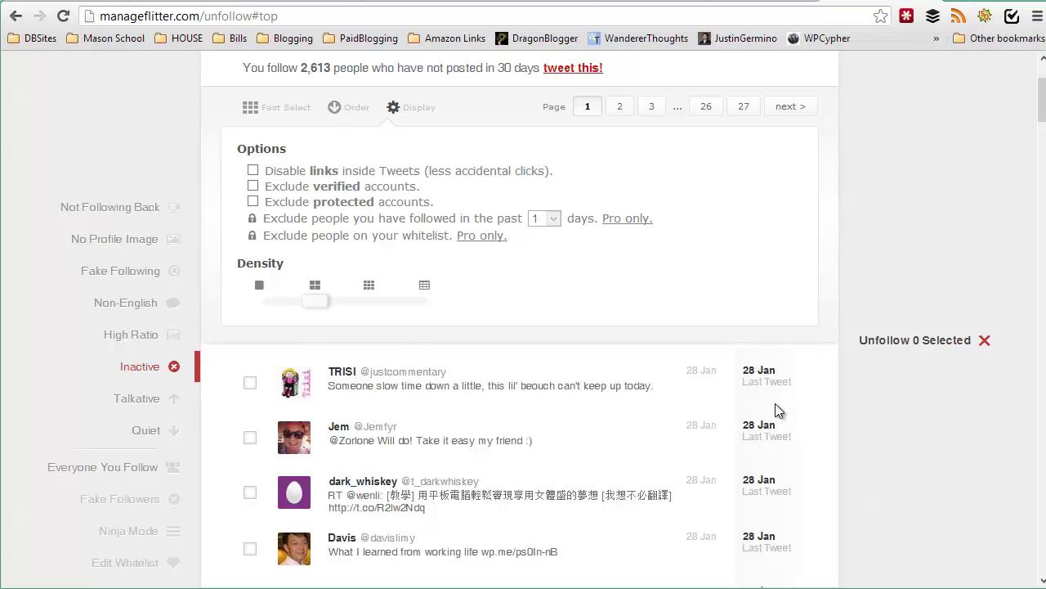
pyautogui.scroll(-5, 775, 409)
pyautogui.scroll(-5, 773, 425)
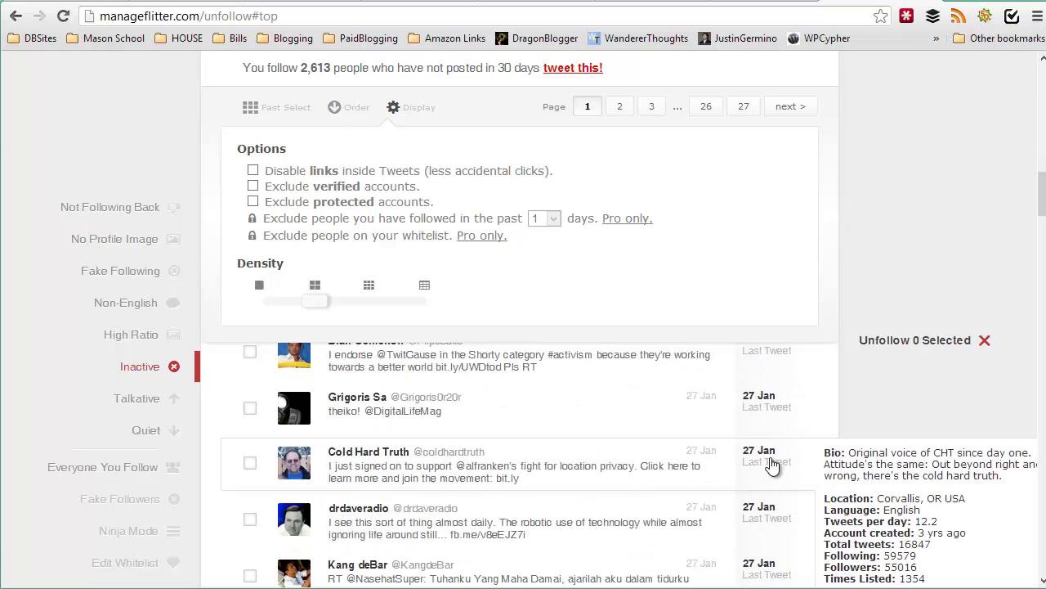
pyautogui.scroll(8, 769, 442)
pyautogui.scroll(3, 767, 462)
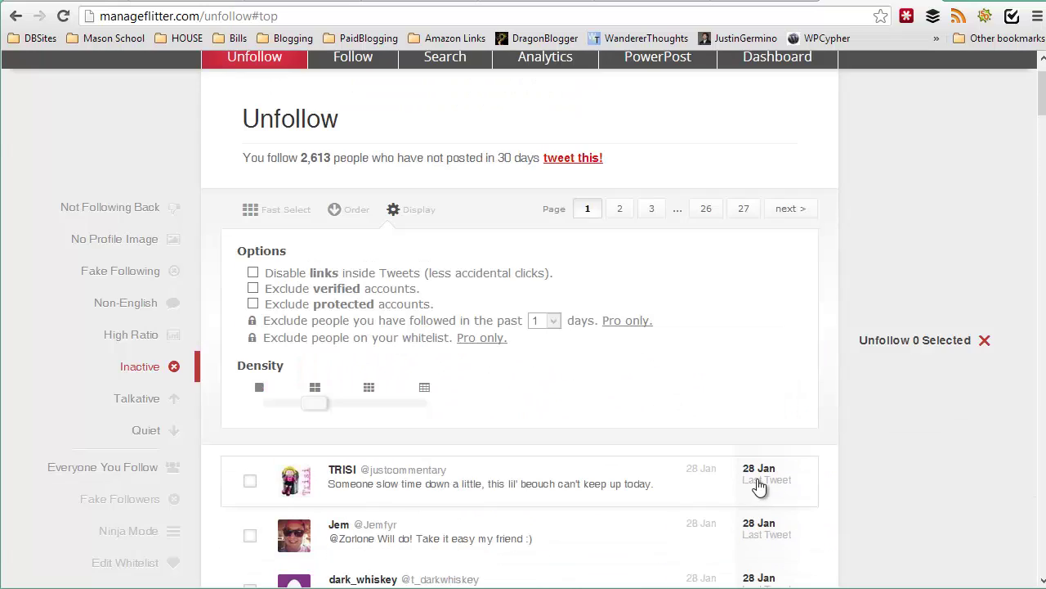
pyautogui.moveTo(760, 489)
pyautogui.scroll(-3, 763, 480)
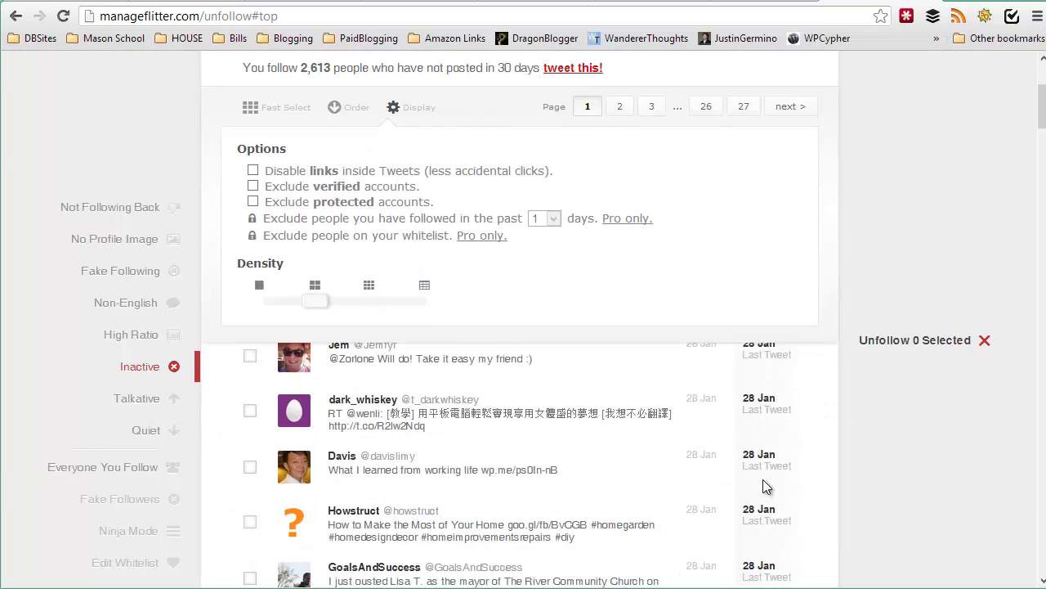
pyautogui.scroll(3, 763, 483)
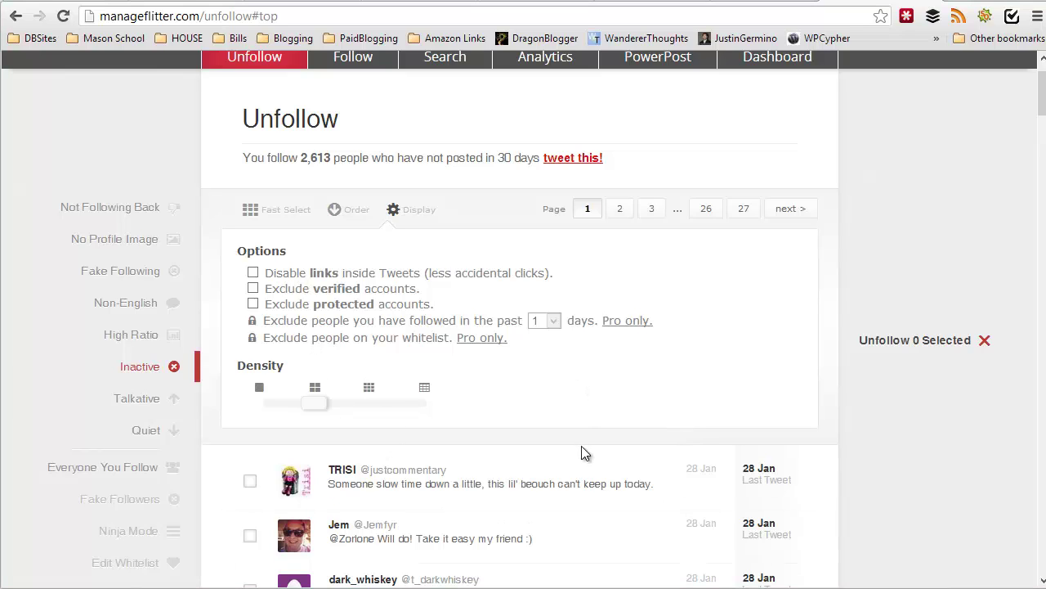
# Step: Fast-select every account on the first page, deselecting and reselecting the first two individually, and unfollow the whole selection
pyautogui.click(282, 214)
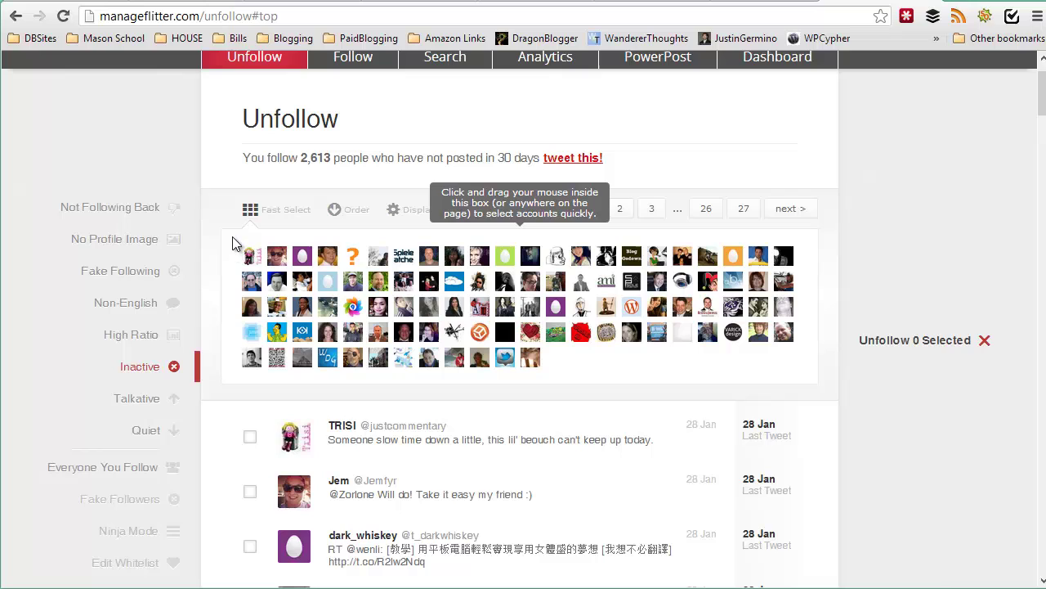
pyautogui.moveTo(237, 241); pyautogui.dragTo(790, 363)
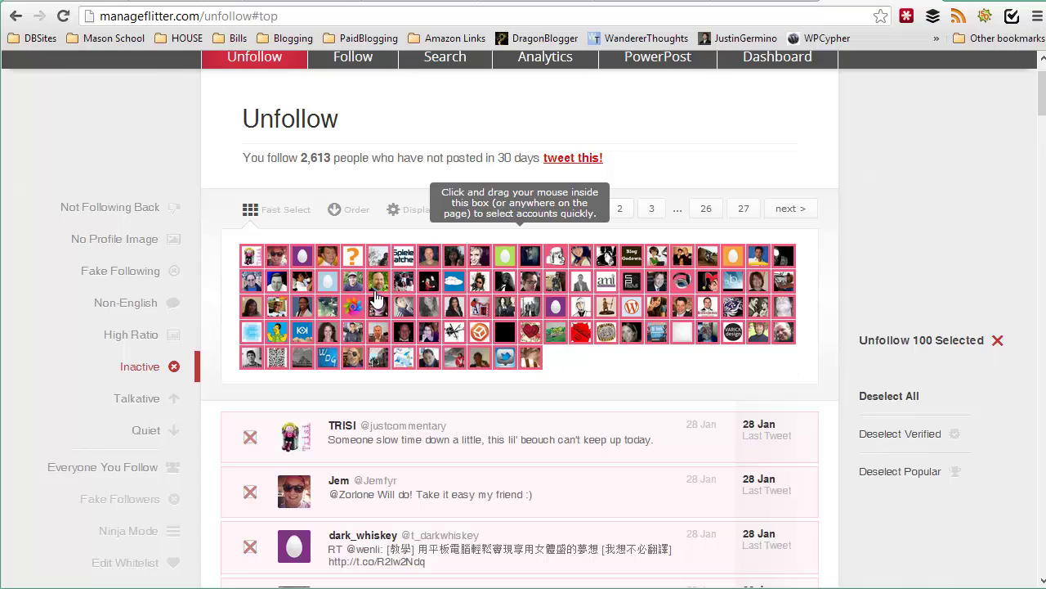
pyautogui.click(251, 441)
pyautogui.click(250, 491)
pyautogui.click(250, 438)
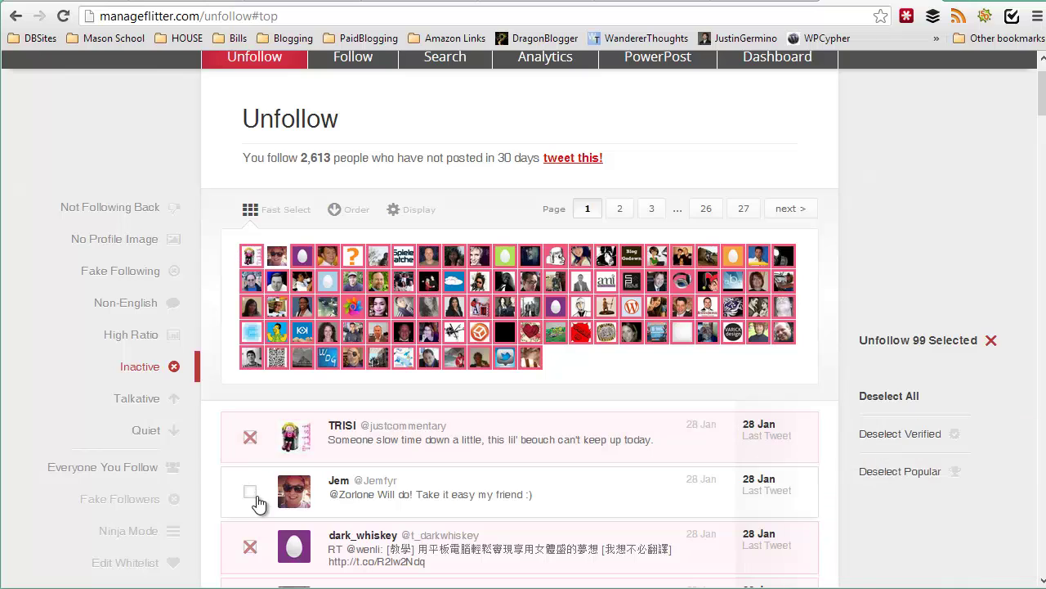
pyautogui.click(254, 496)
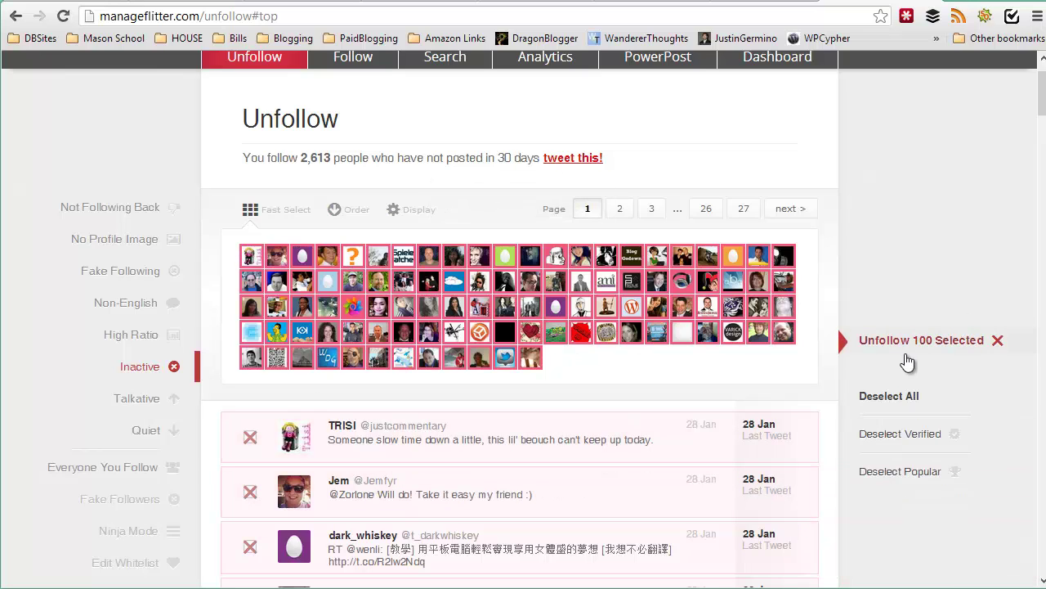
pyautogui.click(909, 354)
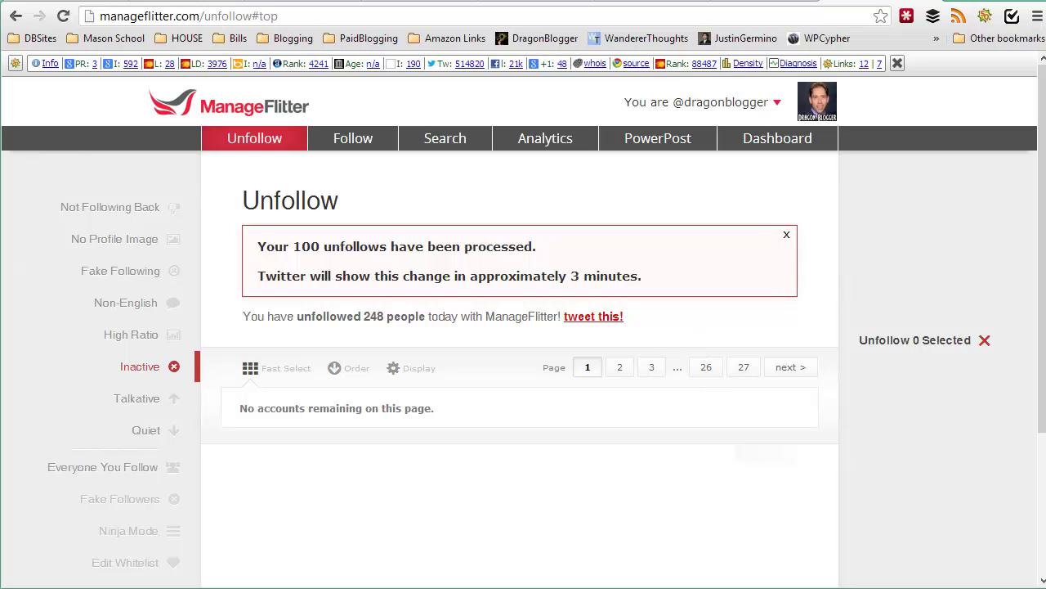
# Step: Find Twitter accounts matching the keyword "wordpess" with Account Search
pyautogui.click(427, 143)
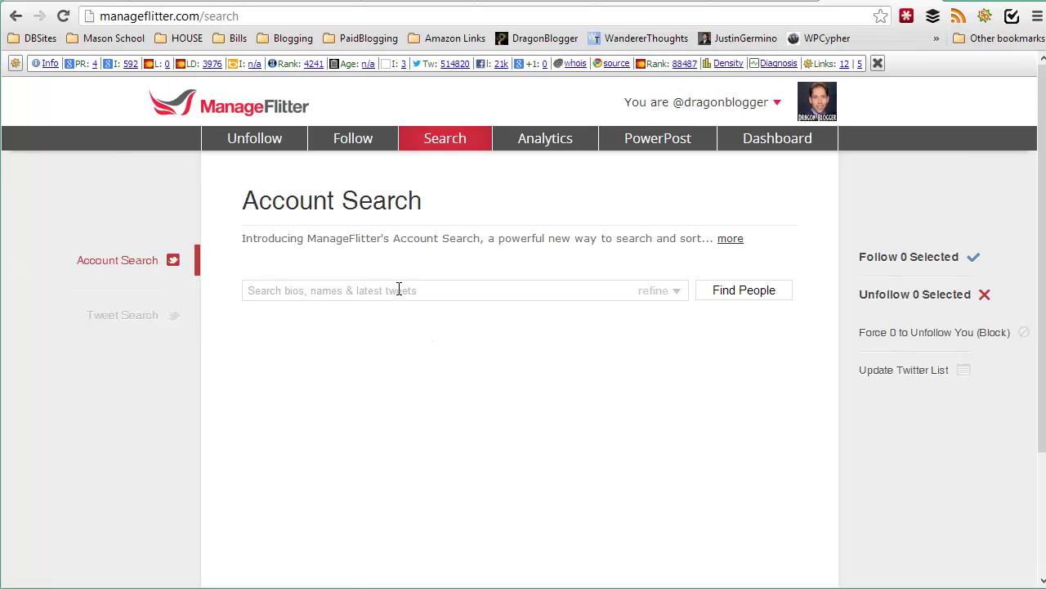
pyautogui.click(399, 289)
pyautogui.write('wordpess')
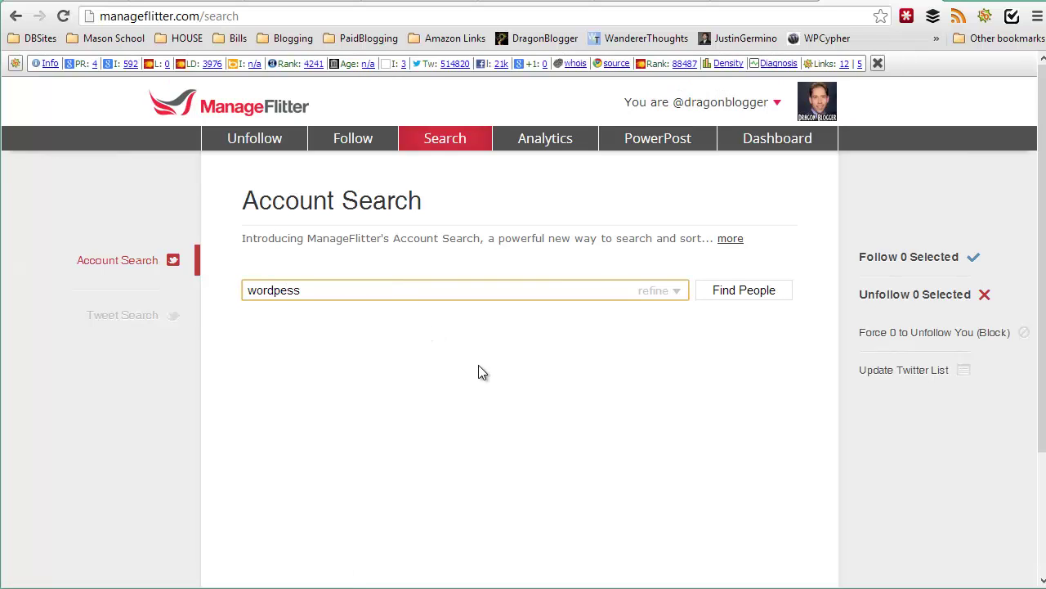
pyautogui.click(762, 290)
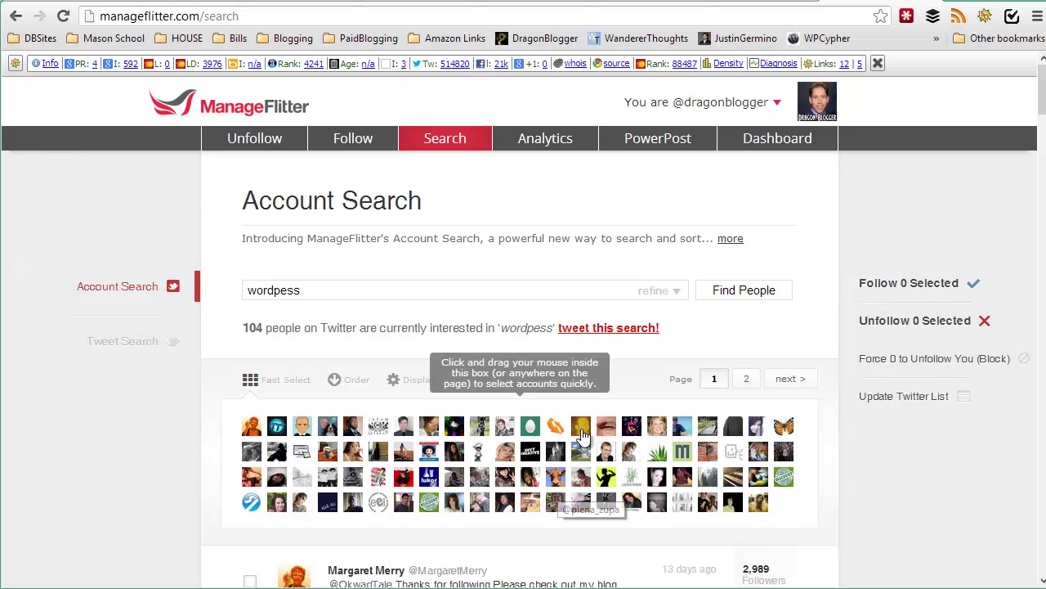
# Step: Examine the bios, follower counts and latest tweets of the accounts found by the keyword search
pyautogui.scroll(-5, 527, 336)
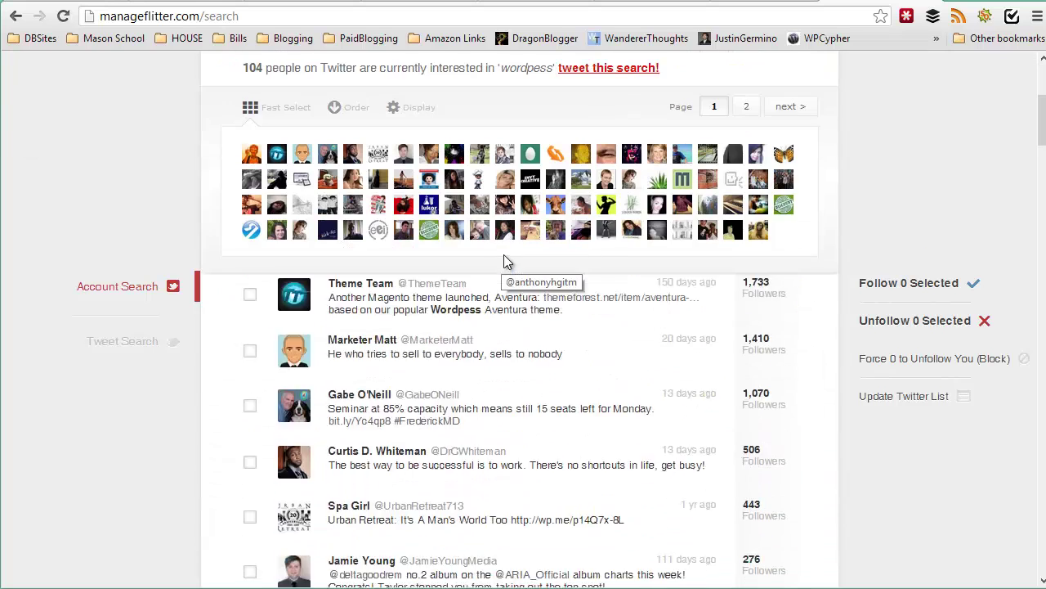
pyautogui.scroll(3, 515, 266)
pyautogui.moveTo(495, 419)
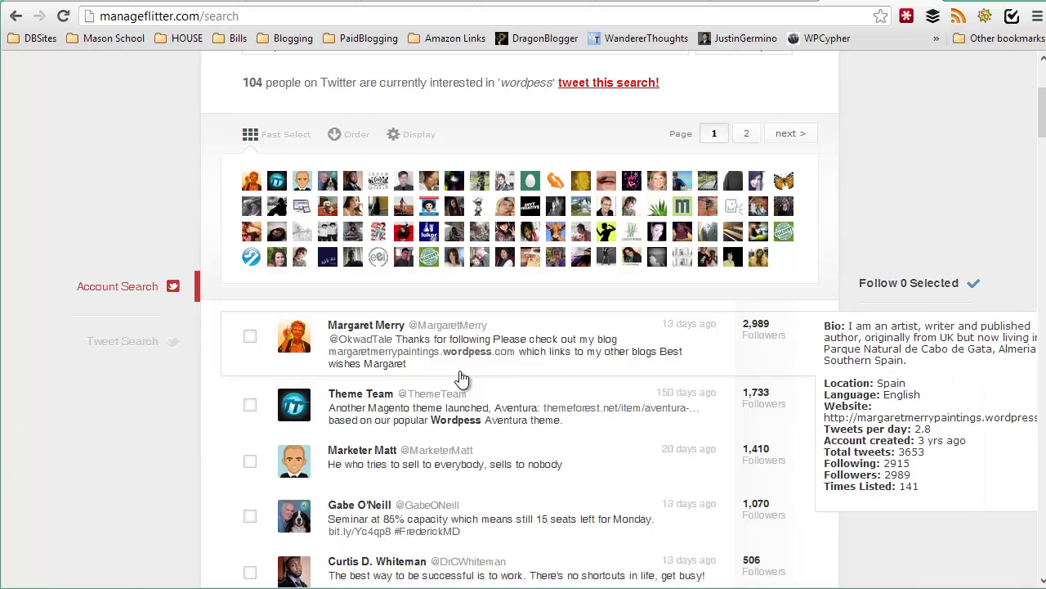
pyautogui.moveTo(600, 389)
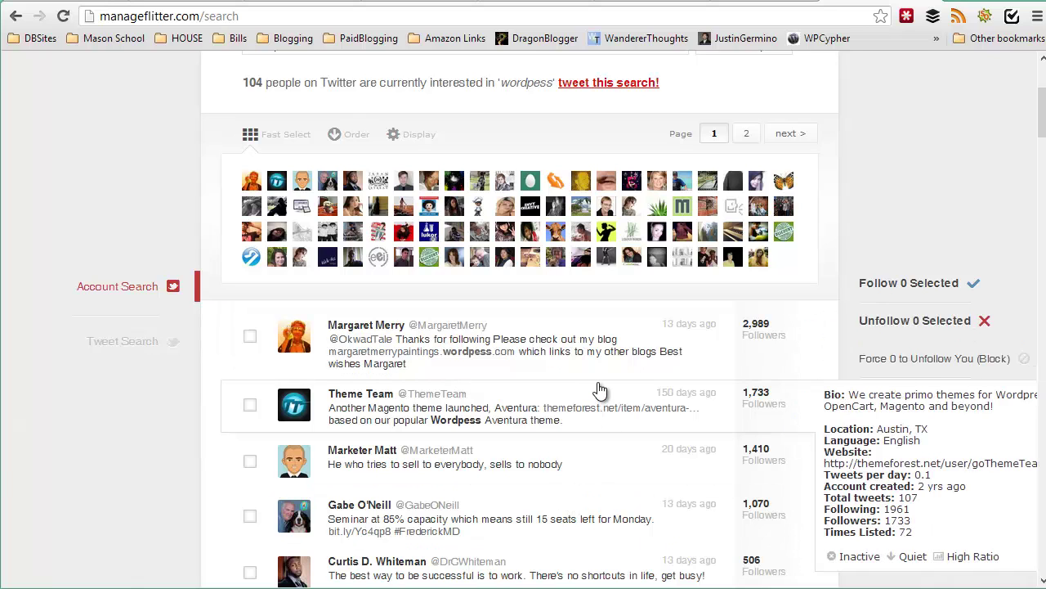
pyautogui.scroll(-1, 600, 390)
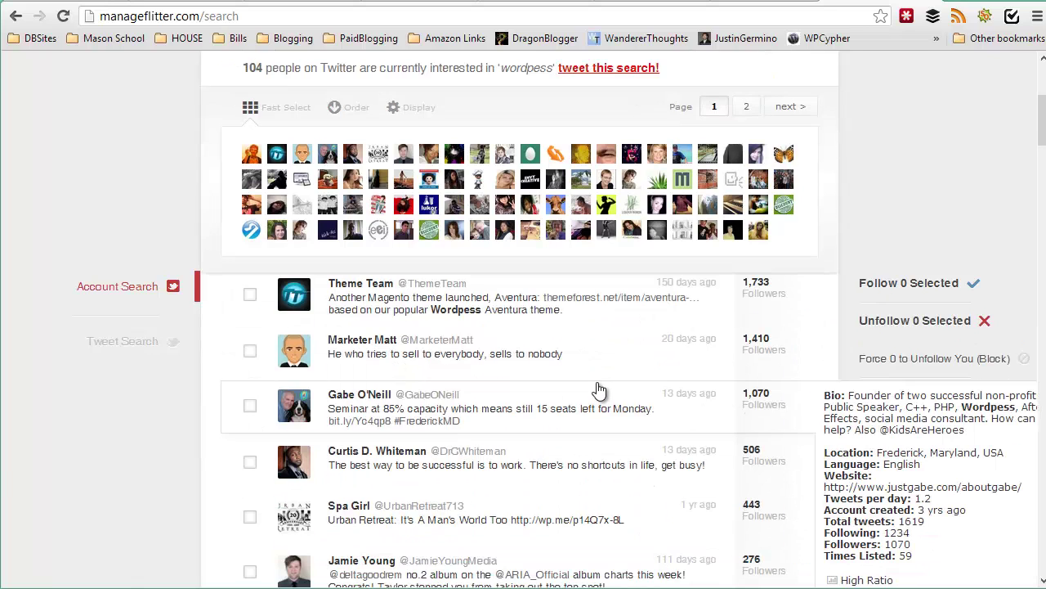
pyautogui.scroll(-1, 600, 389)
pyautogui.scroll(2, 600, 390)
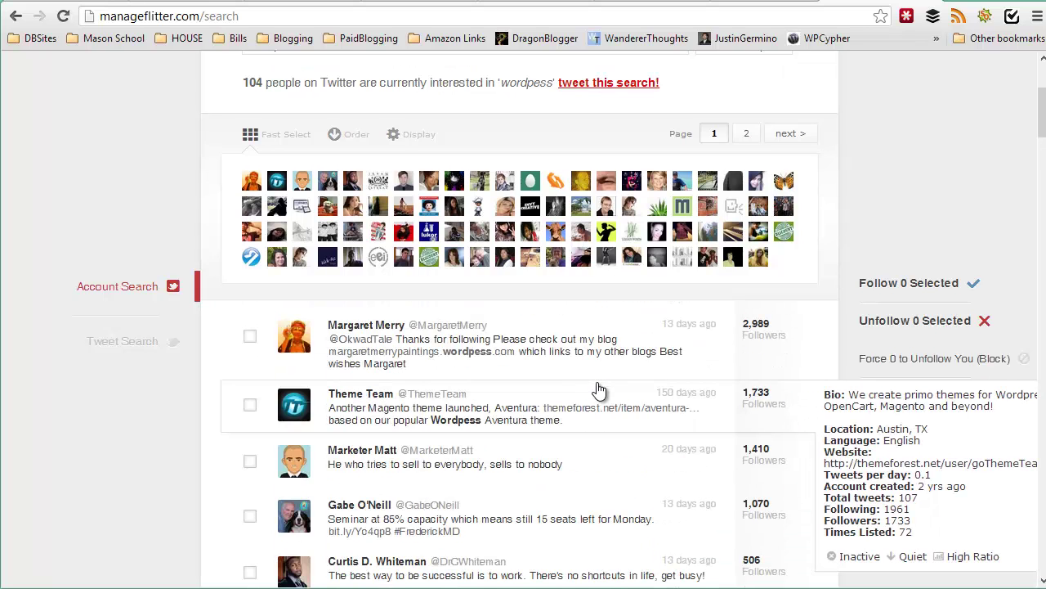
pyautogui.scroll(1, 599, 391)
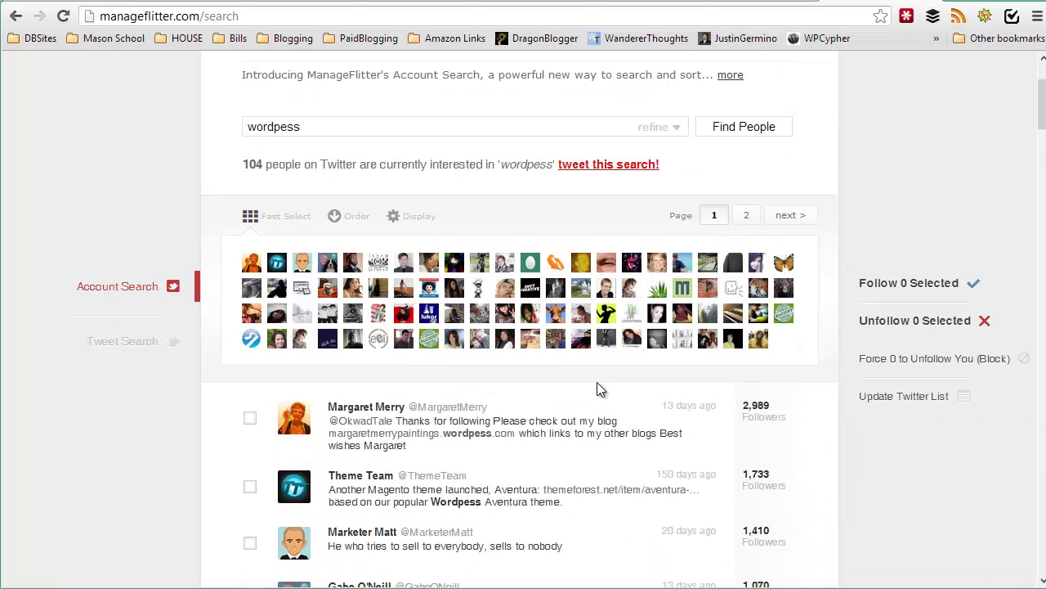
pyautogui.scroll(-3, 596, 389)
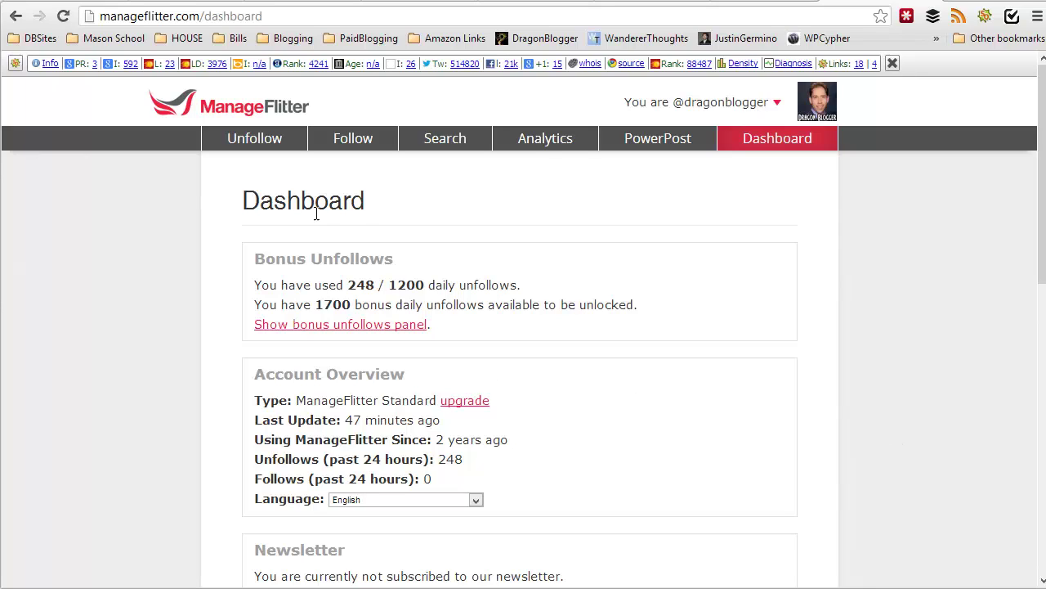
# Step: Review the Follow Us, Send Tweet and Invites offers for bonus unfollows from the Dashboard, then close the bonus panel
pyautogui.click(334, 324)
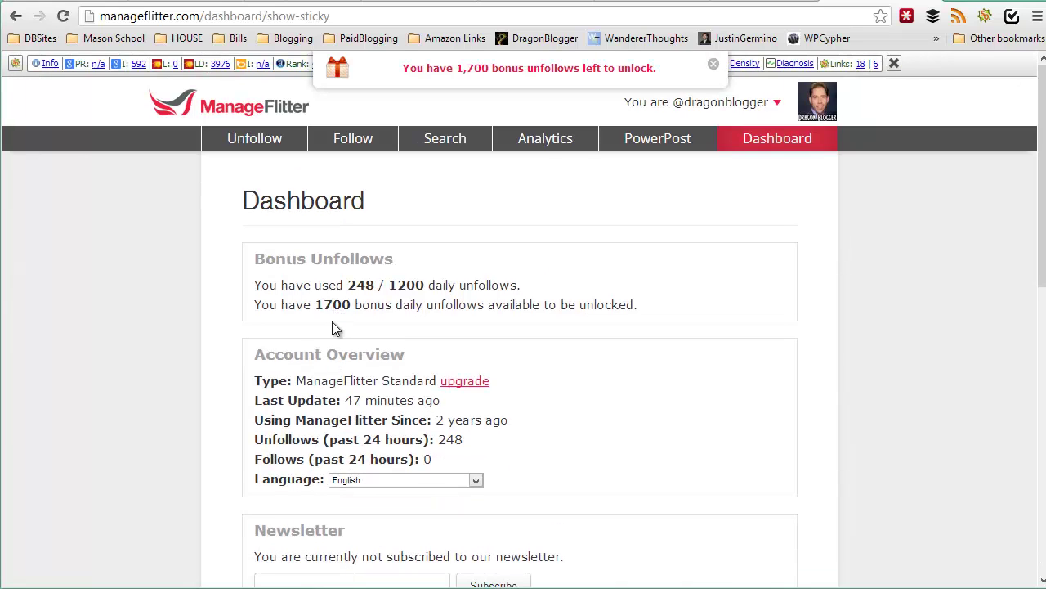
pyautogui.click(484, 74)
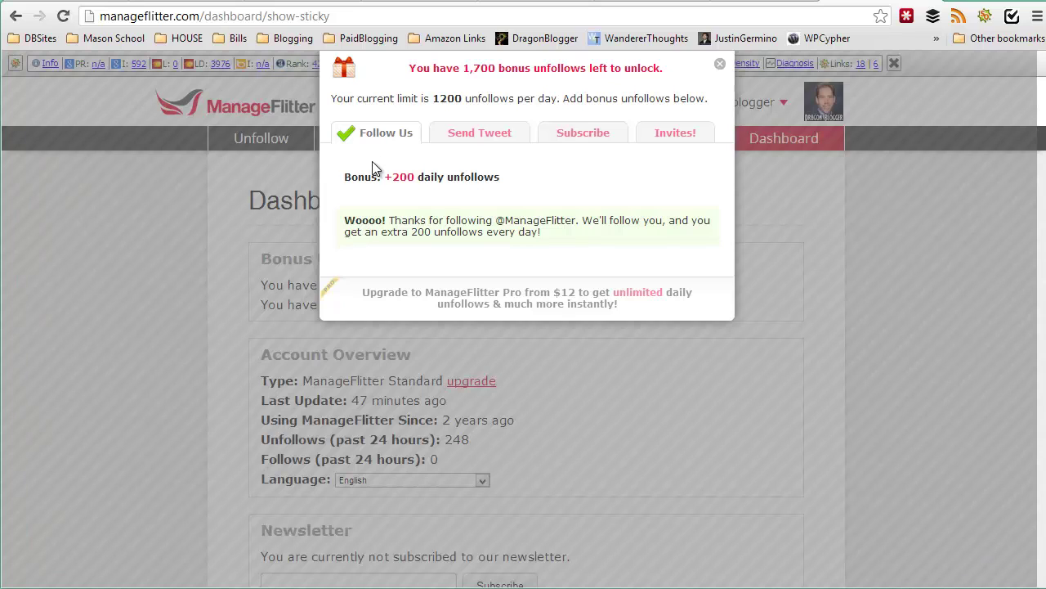
pyautogui.click(479, 140)
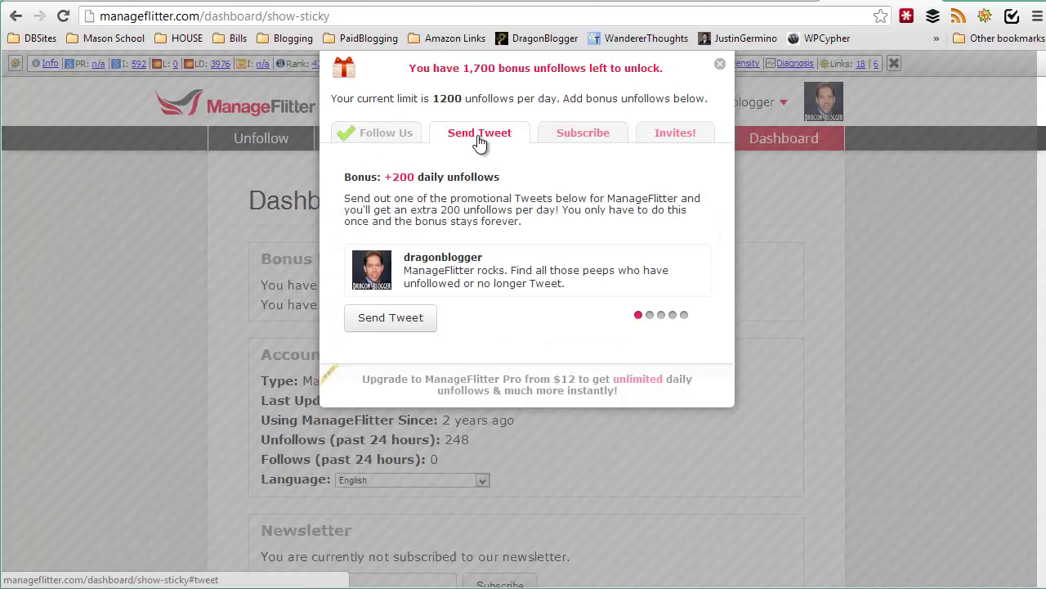
pyautogui.click(654, 138)
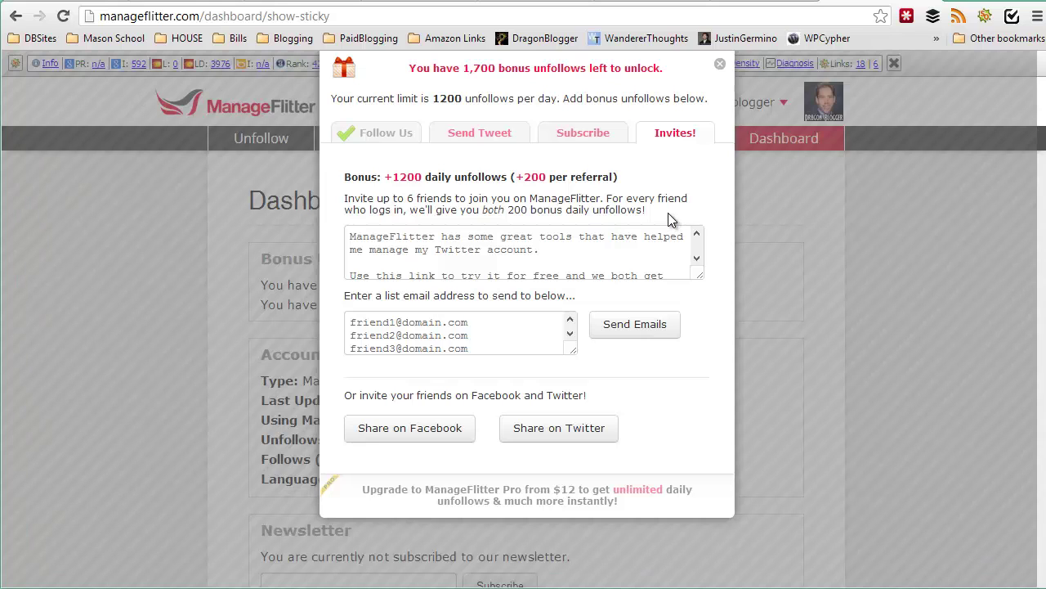
pyautogui.click(719, 64)
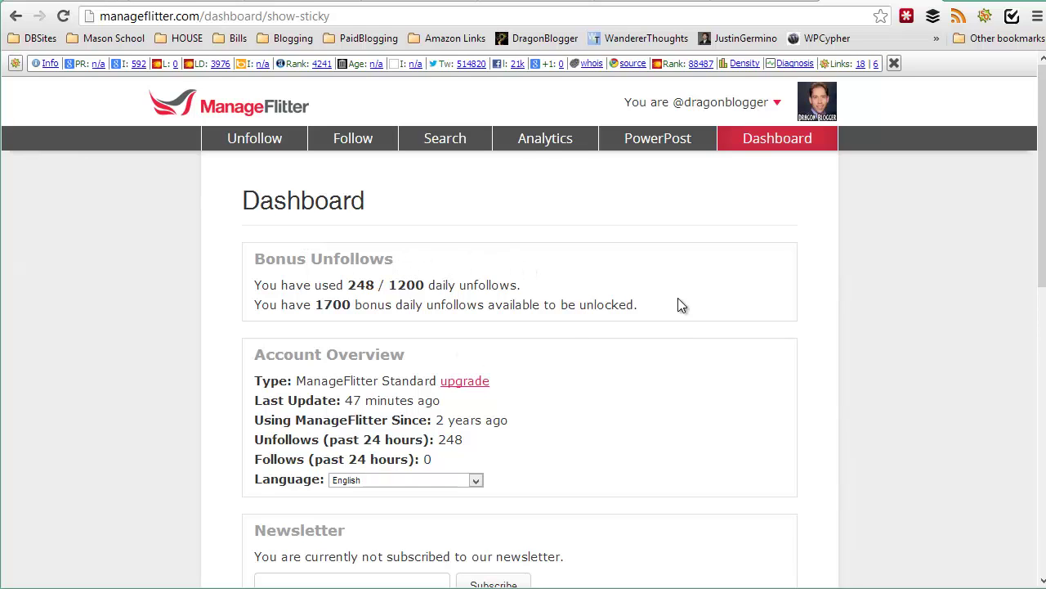
pyautogui.scroll(-2, 671, 317)
pyautogui.scroll(2, 675, 326)
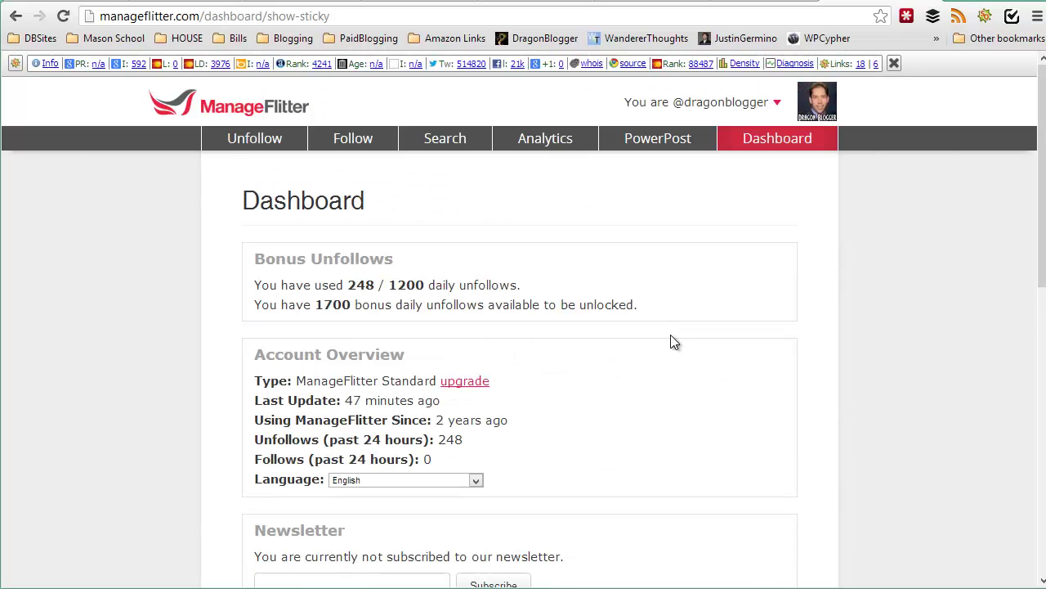